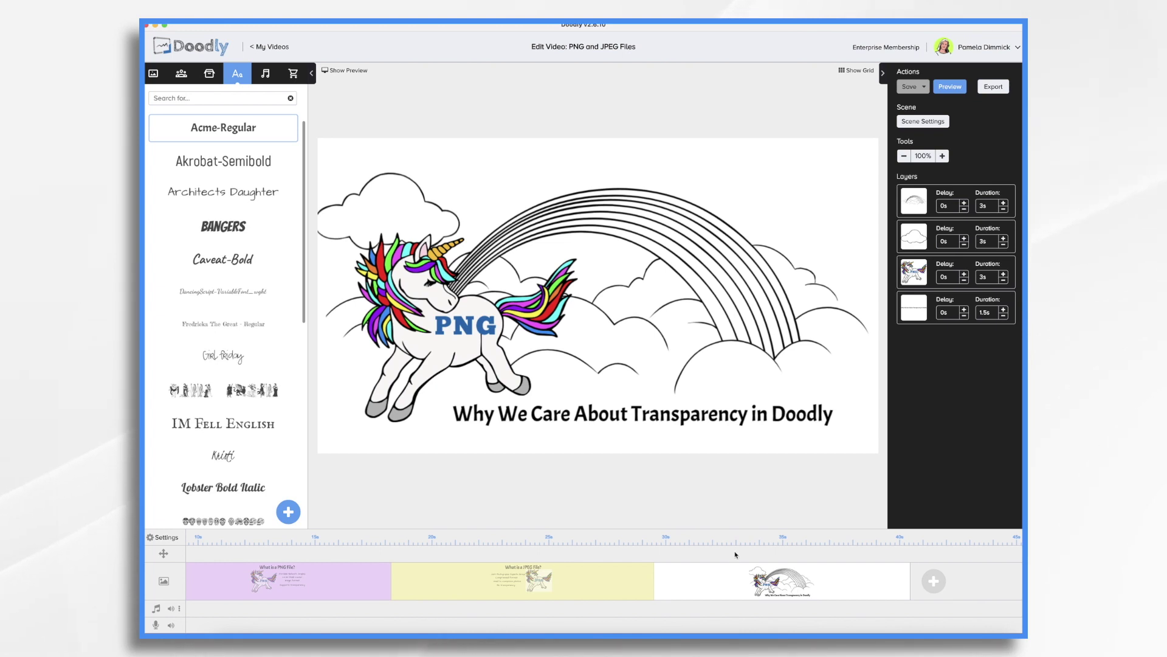
click(341, 585)
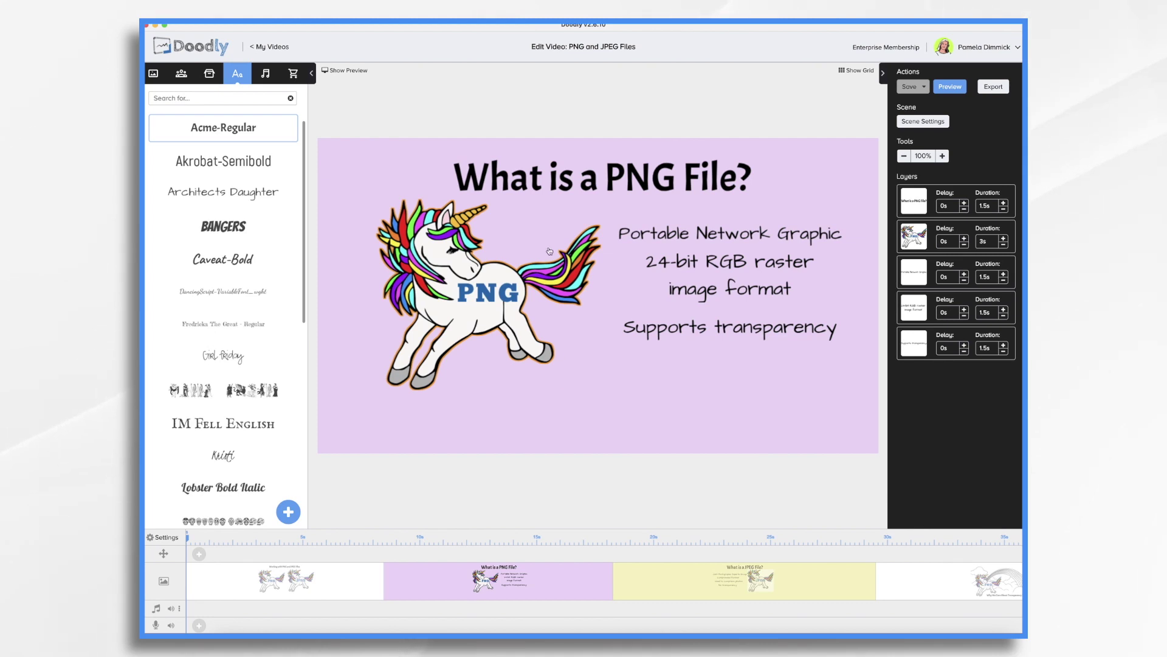
click(685, 589)
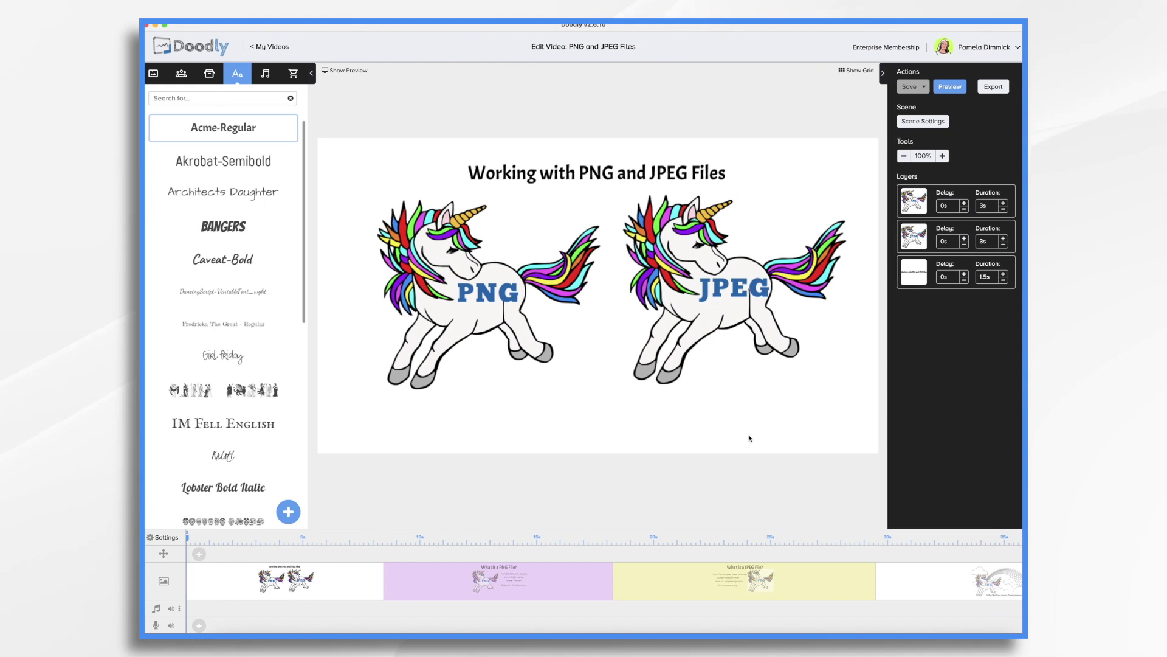
click(798, 584)
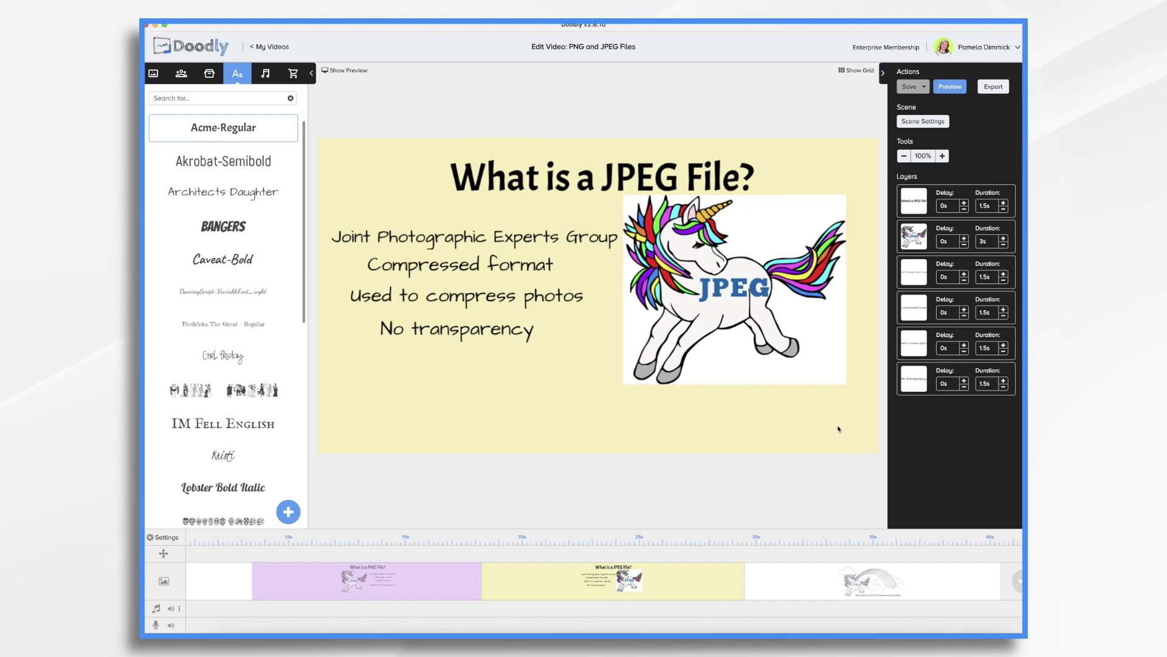
click(823, 592)
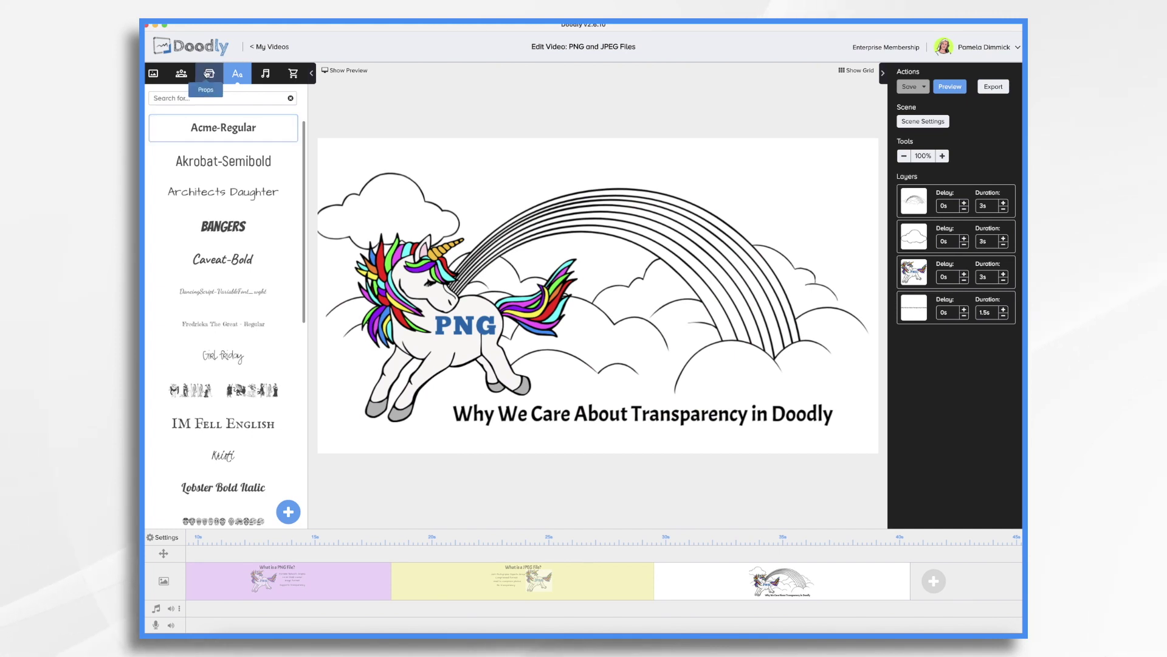
click(208, 74)
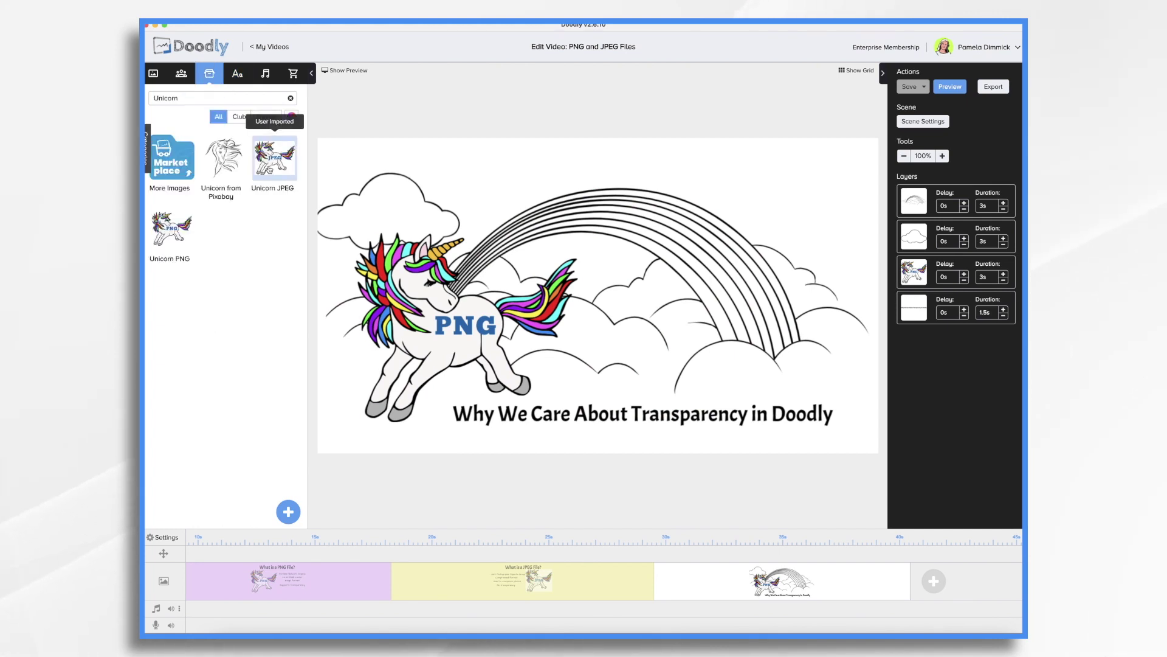
- Trial-swap the PNG unicorn for the Unicorn JPEG, undo back to the PNG, and add a blank scene
drag(270, 169, 440, 354)
click(625, 349)
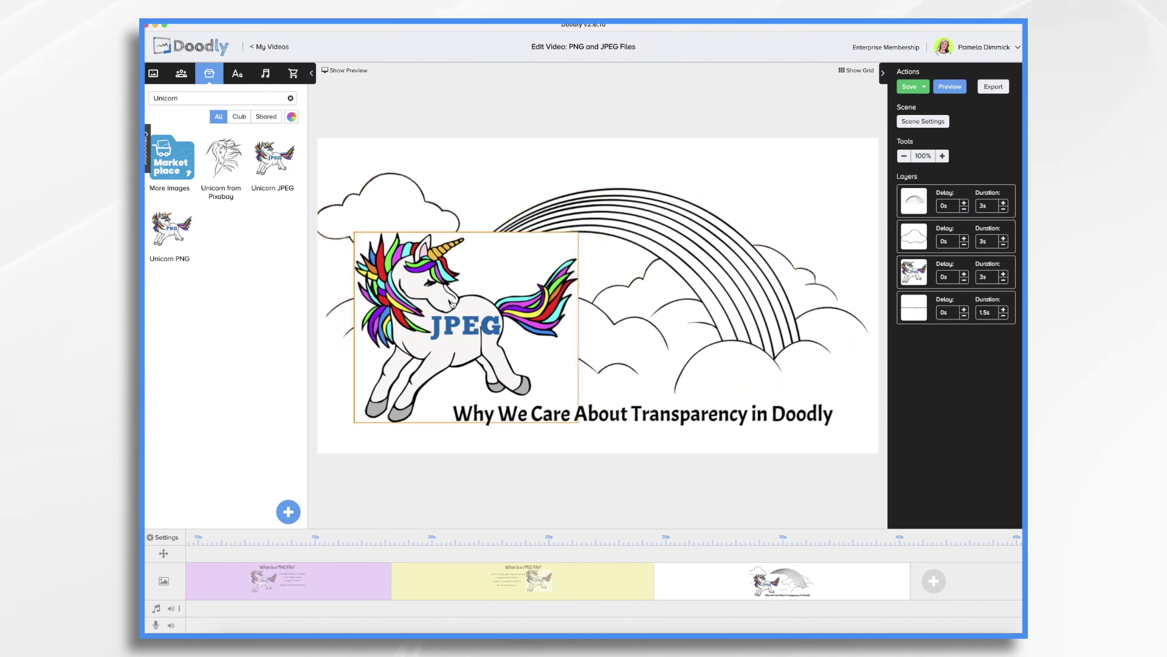
drag(451, 303, 579, 238)
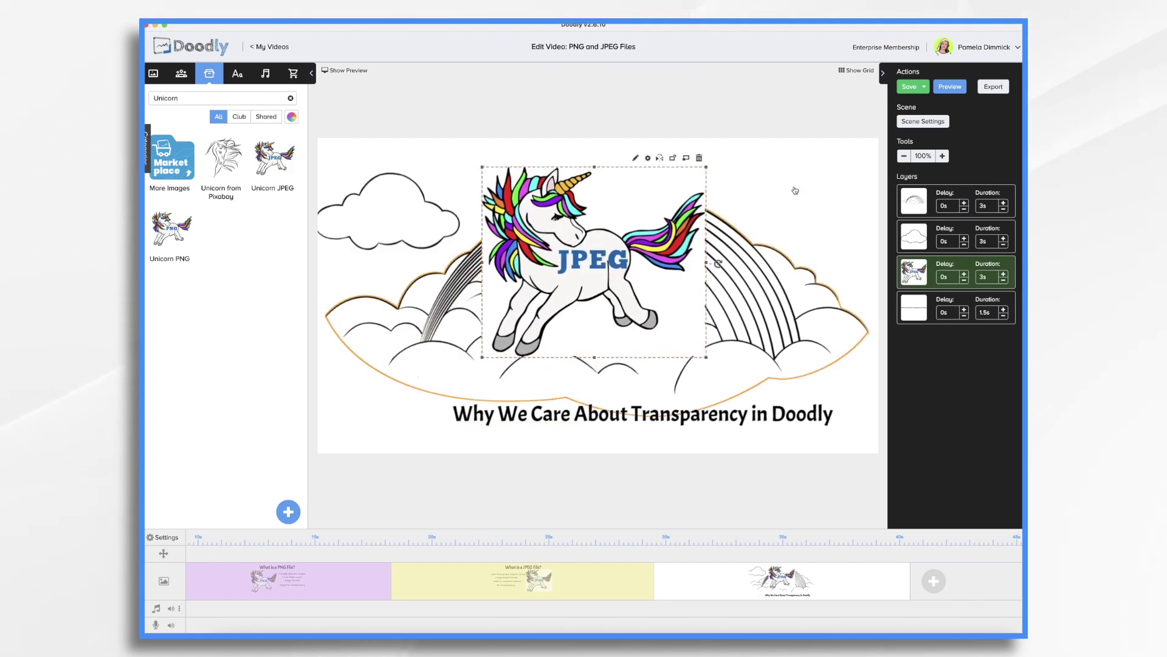
key(super+z)
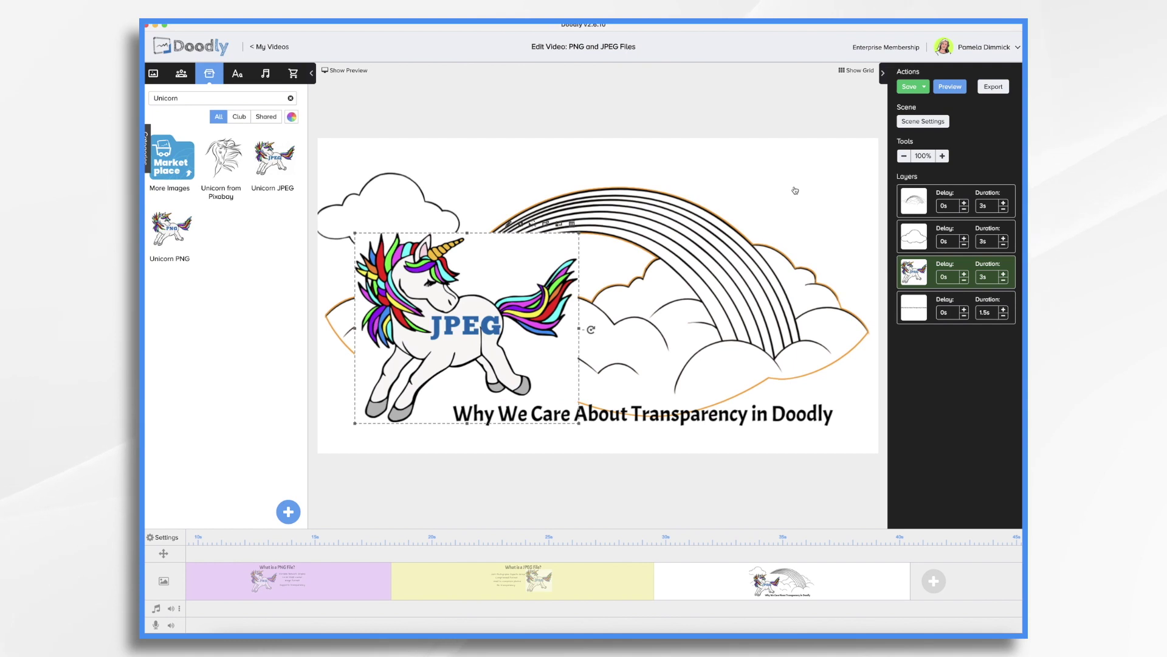
key(super+z)
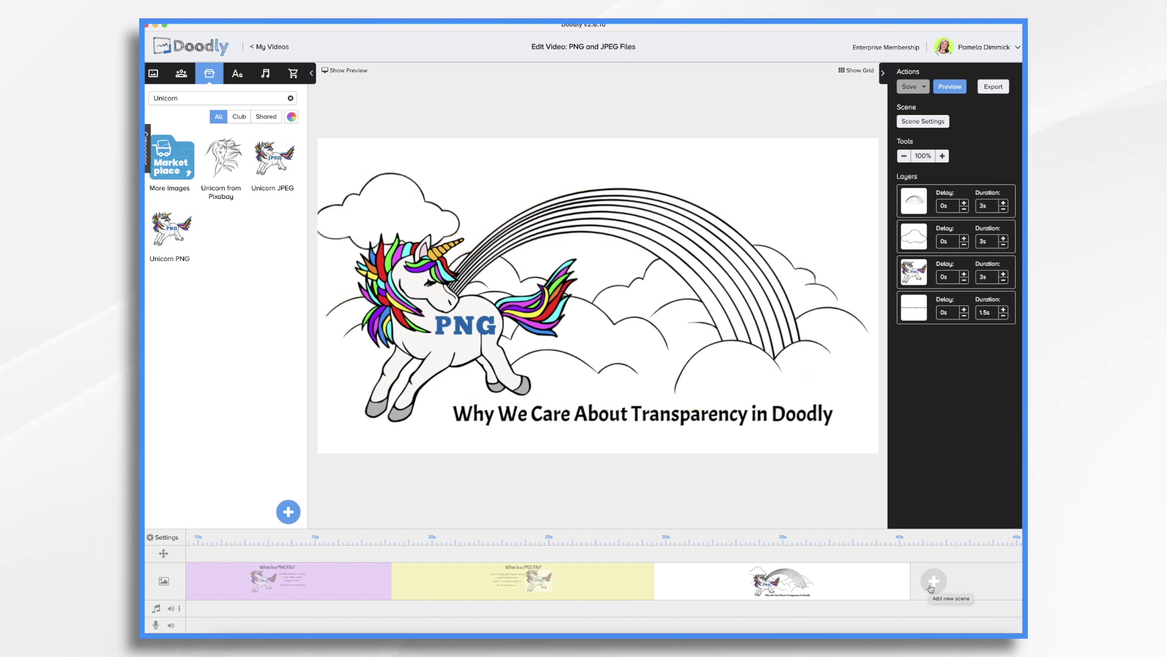
click(933, 581)
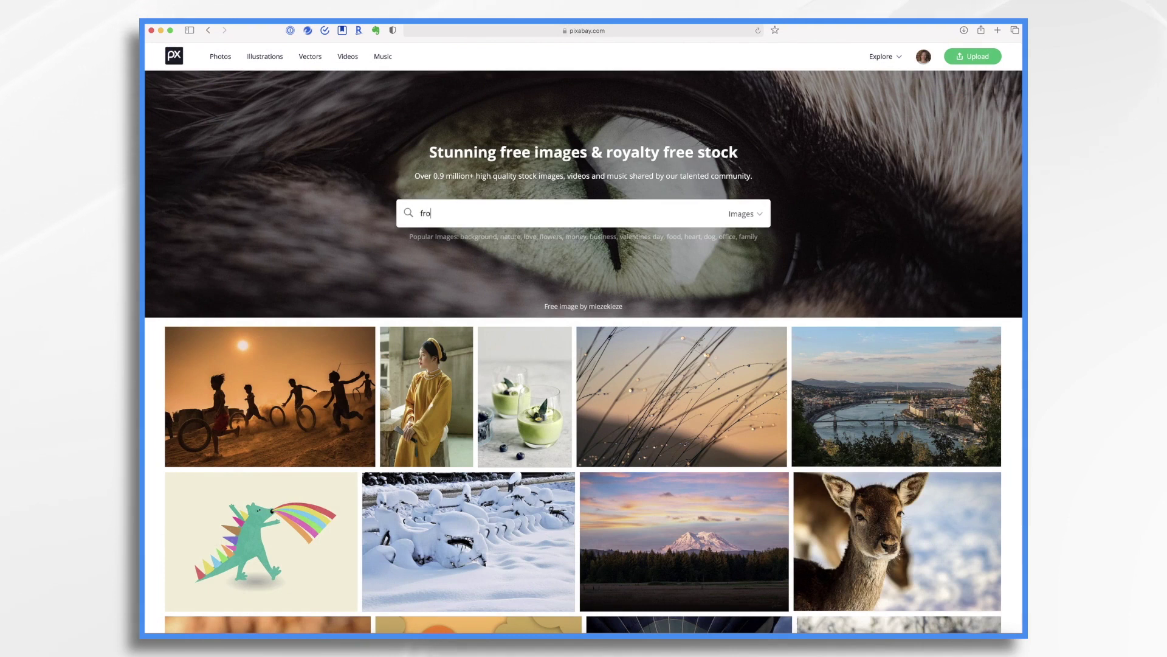
- Search Pixabay for frogs restricted to vector graphics
text(s)
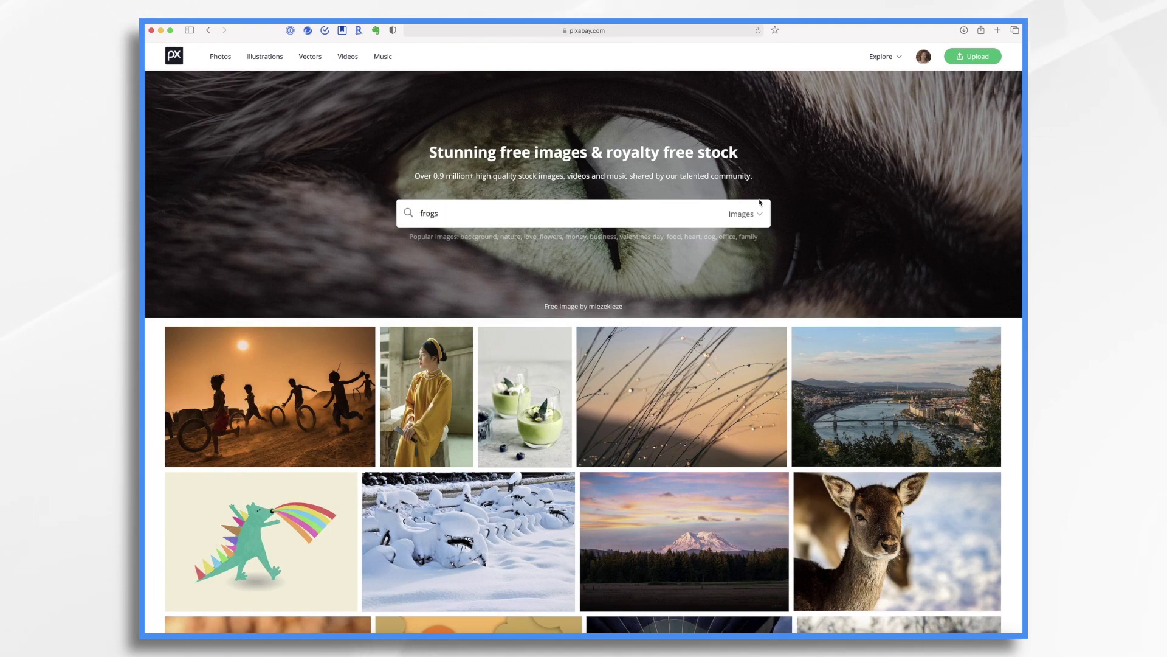
click(760, 215)
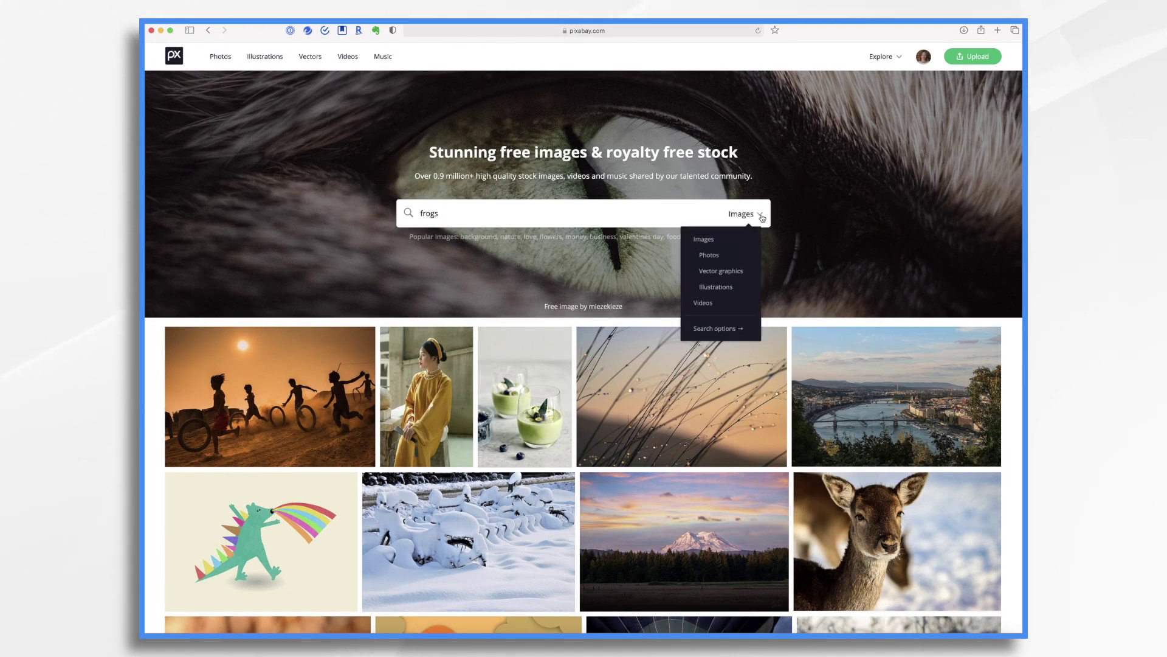
click(719, 287)
scroll(581, 358, down, 3)
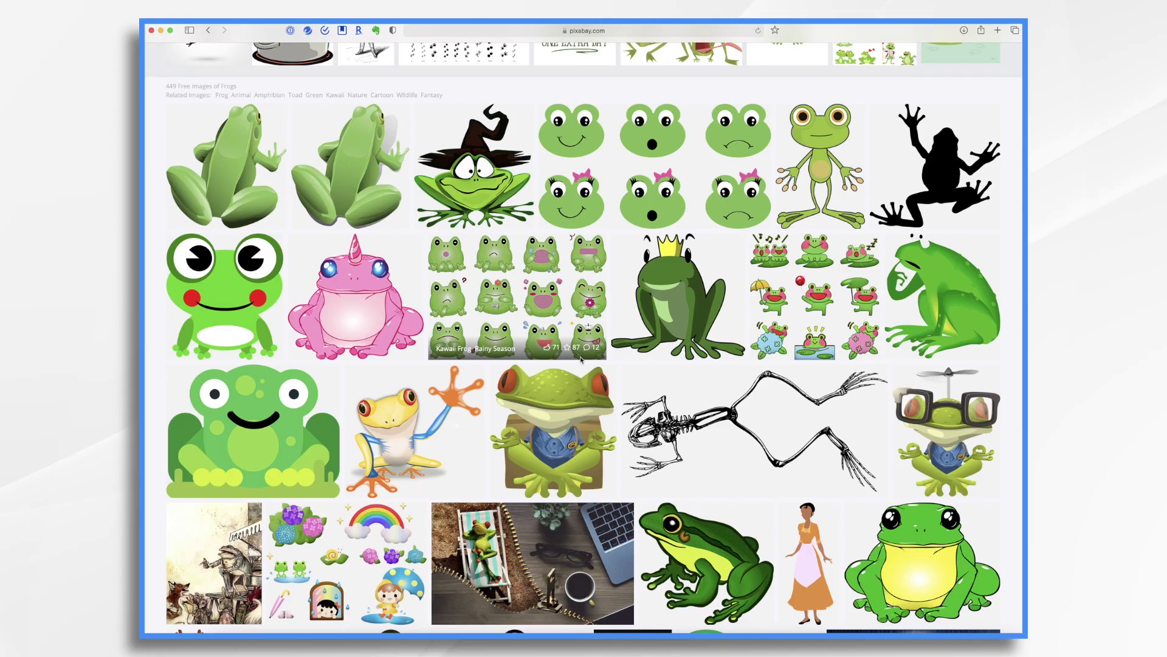
scroll(580, 358, down, 2)
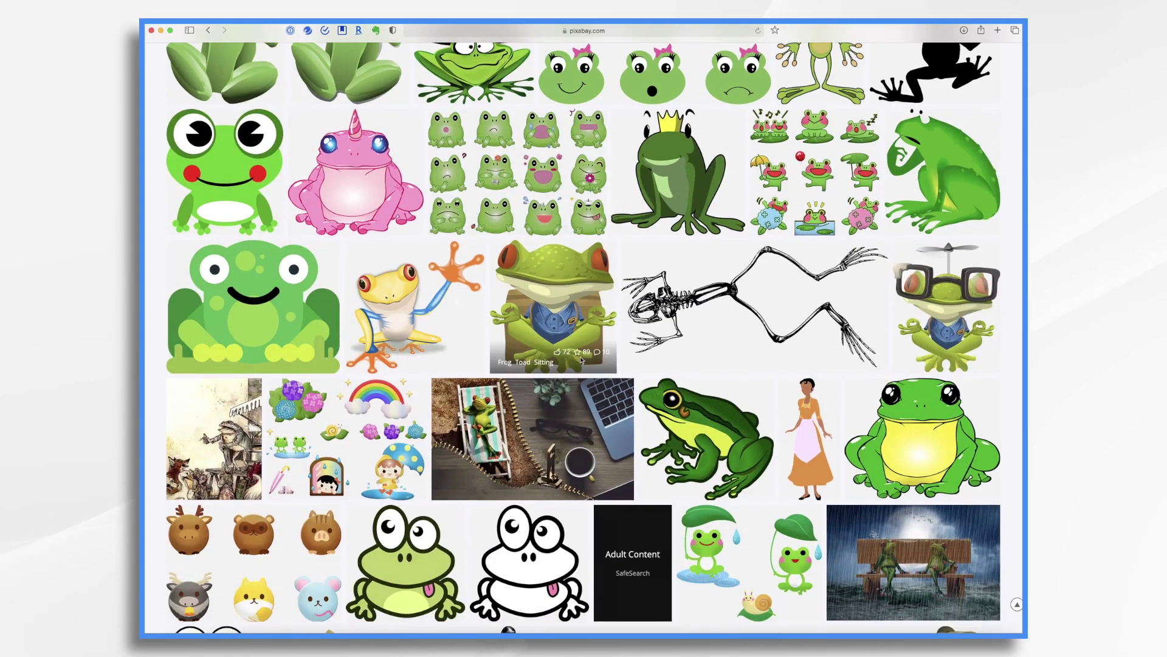
- Download the waving tree frog as a 1280×1214 PNG and return to Doodly
click(404, 306)
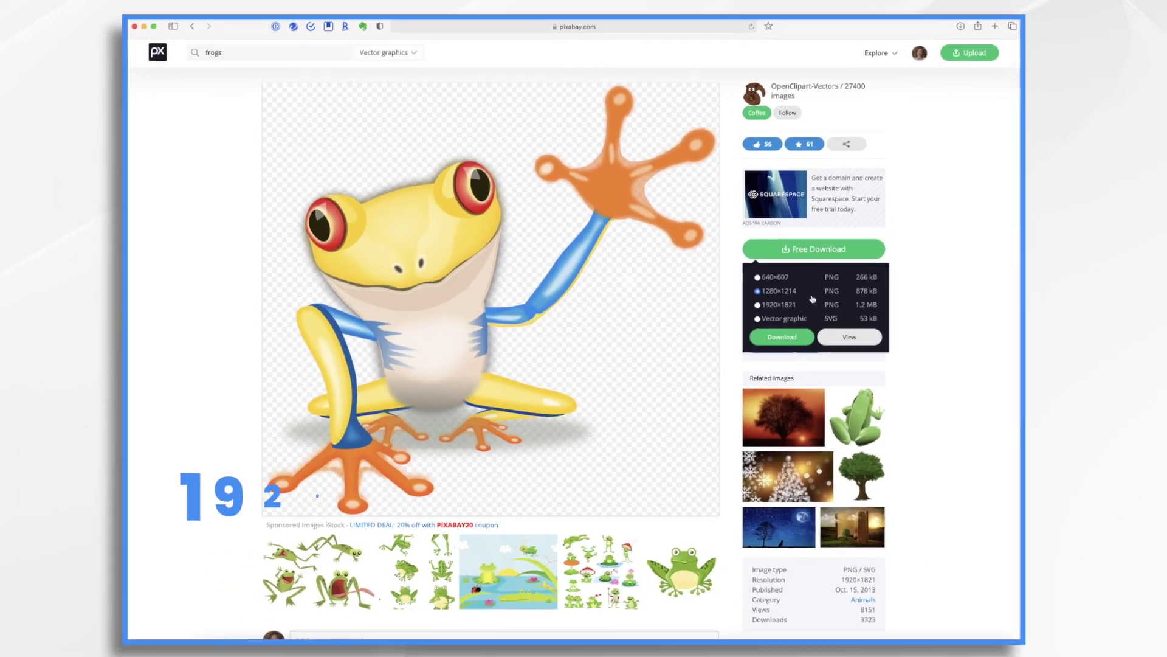
click(789, 335)
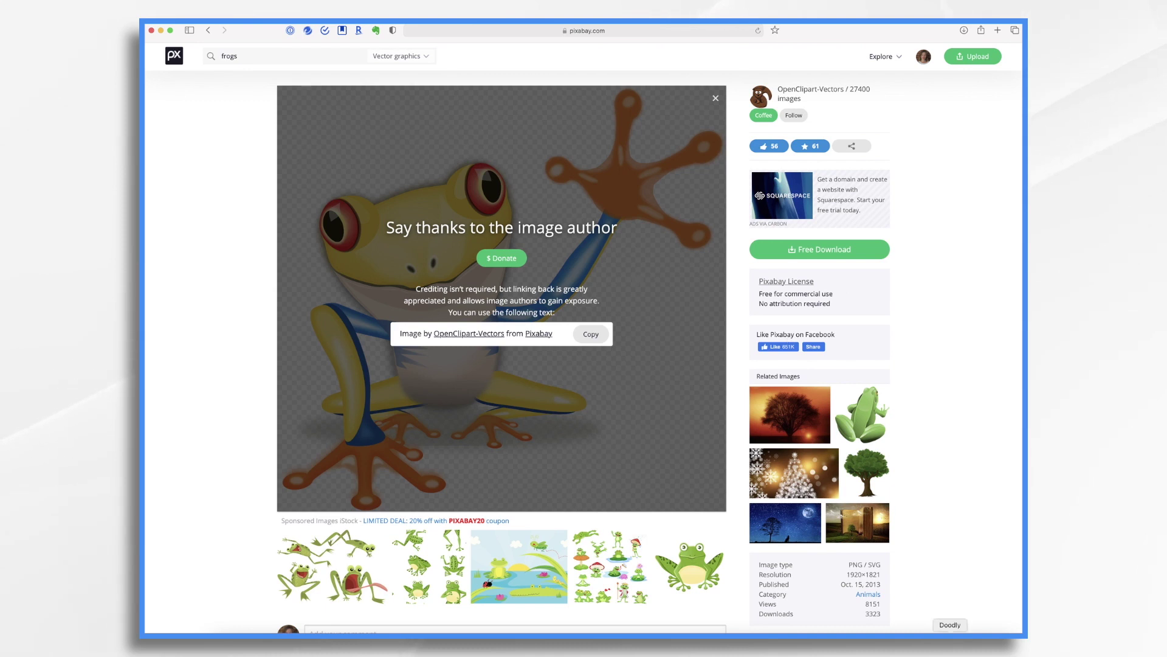
click(949, 633)
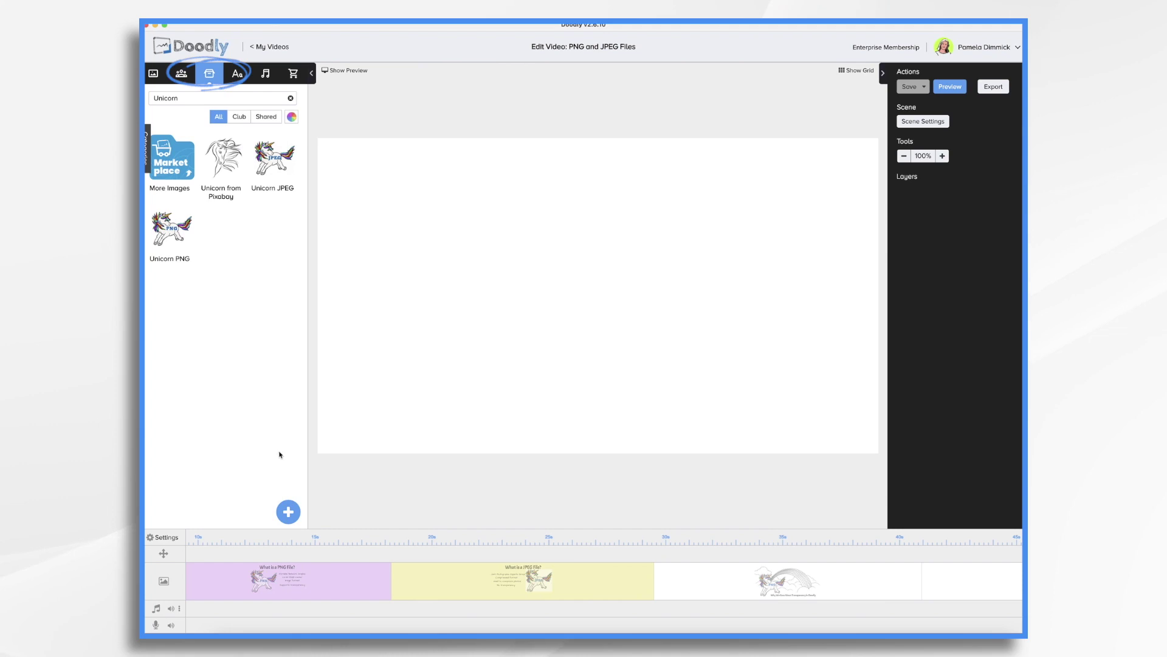
- Import frog-152634_1280.png as a new prop and position the waving frog on the scene's left
click(289, 514)
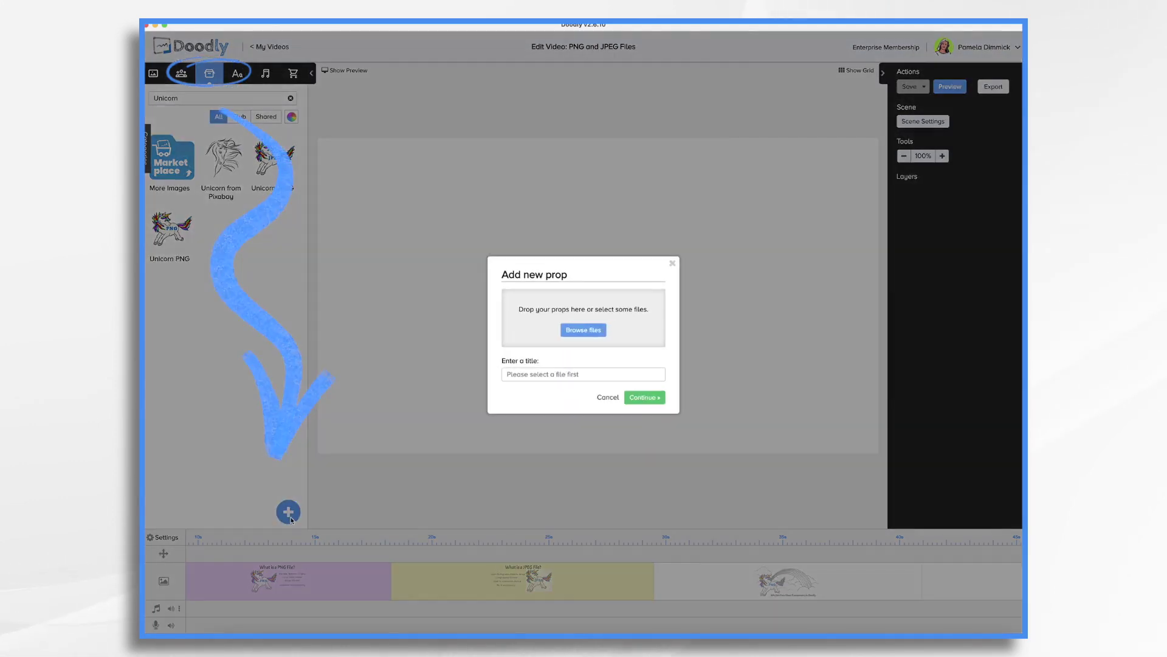
click(595, 330)
click(619, 334)
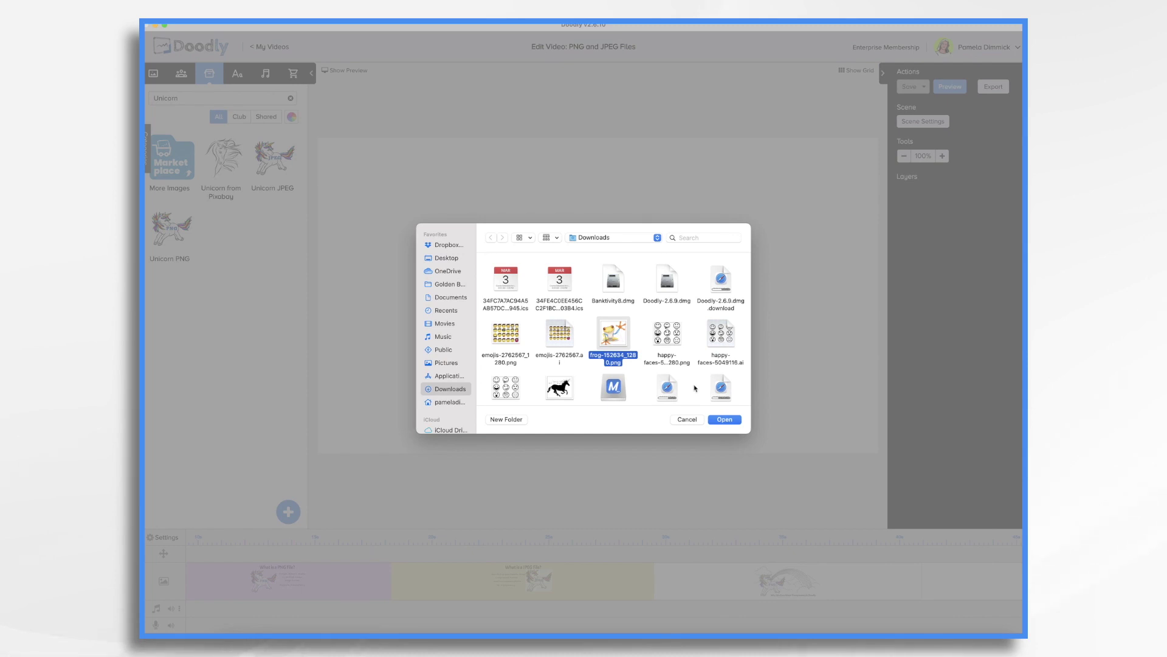
click(727, 419)
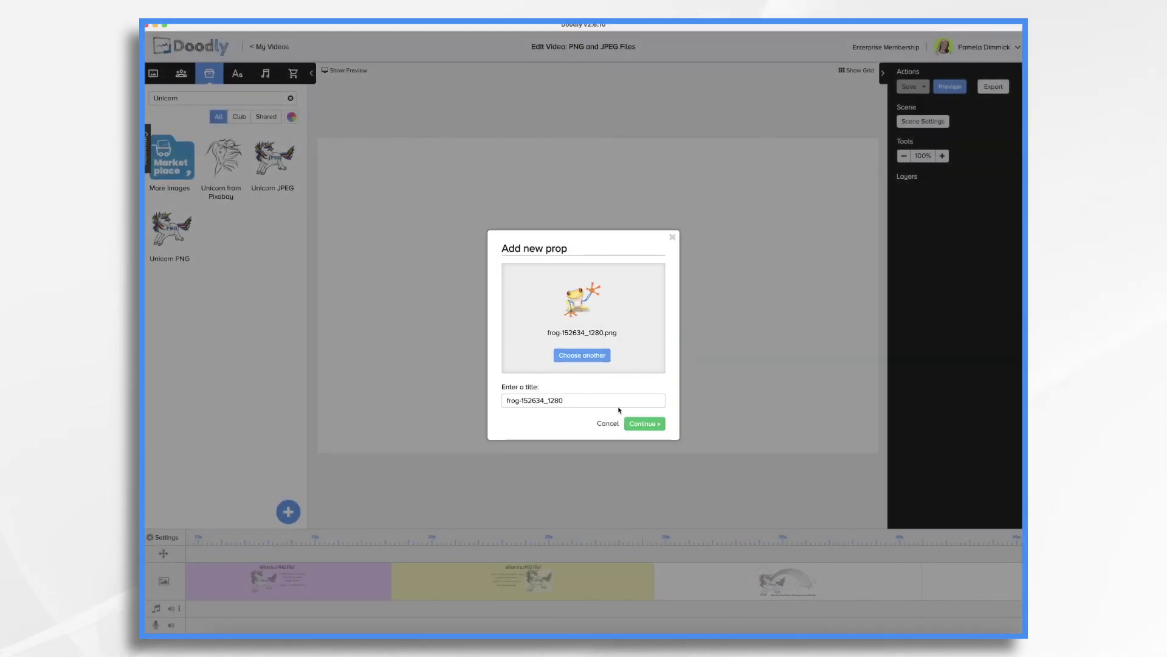
click(645, 423)
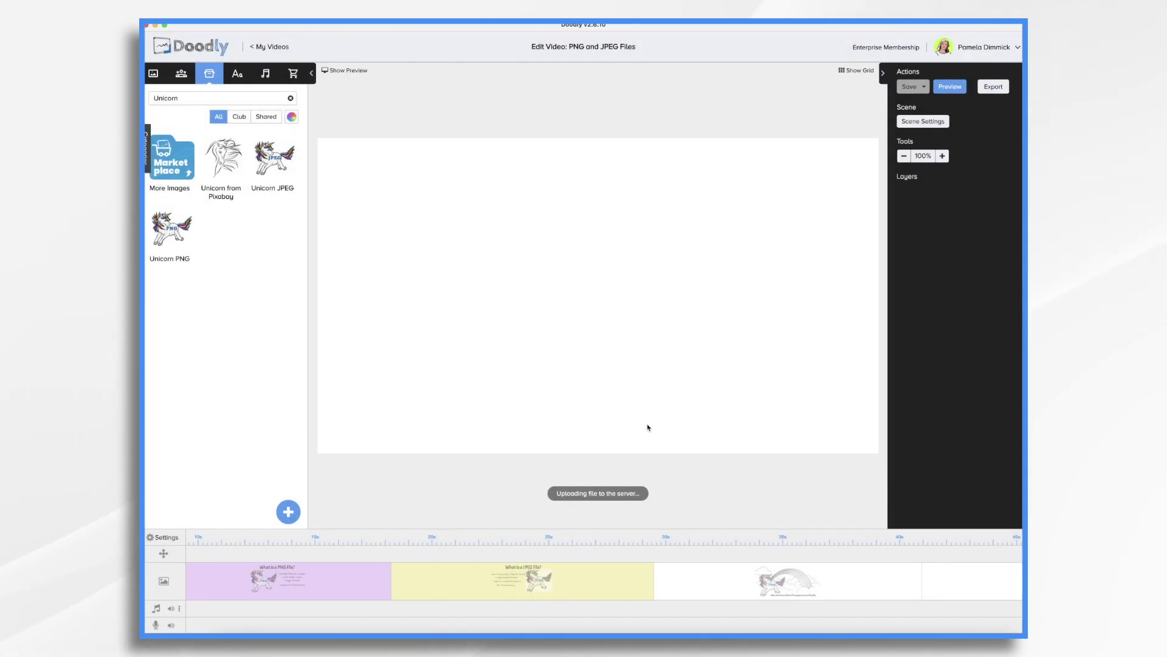
drag(436, 329, 422, 357)
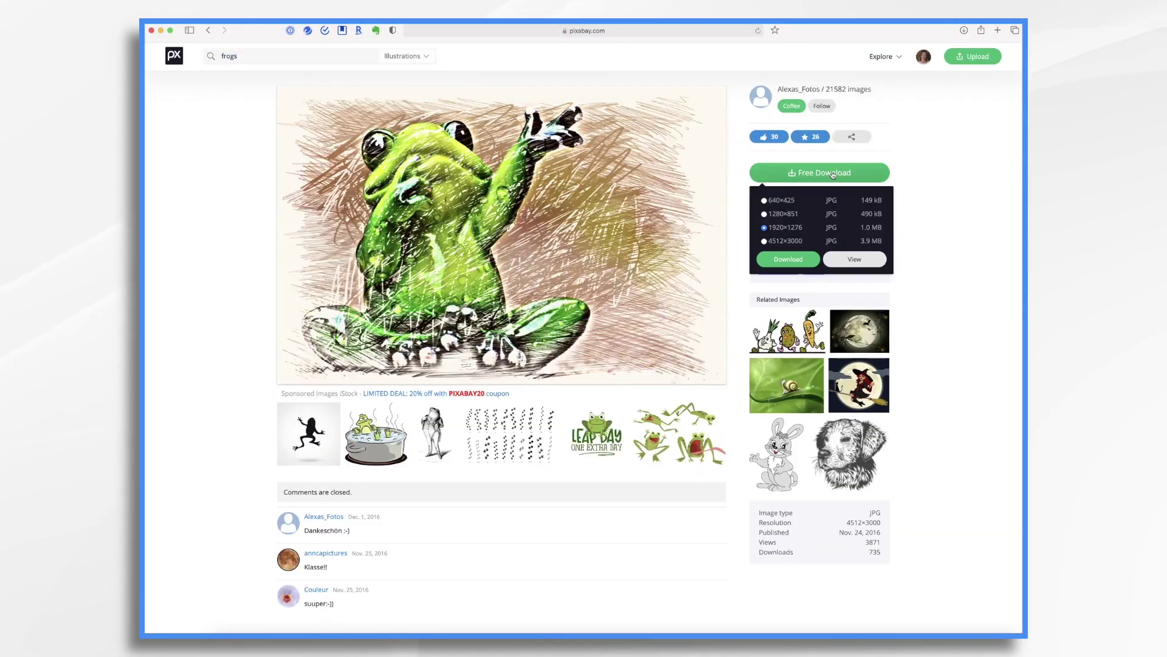
- Save the sketched green frog illustration from Pixabay at 1920×1276 in JPG format
click(788, 260)
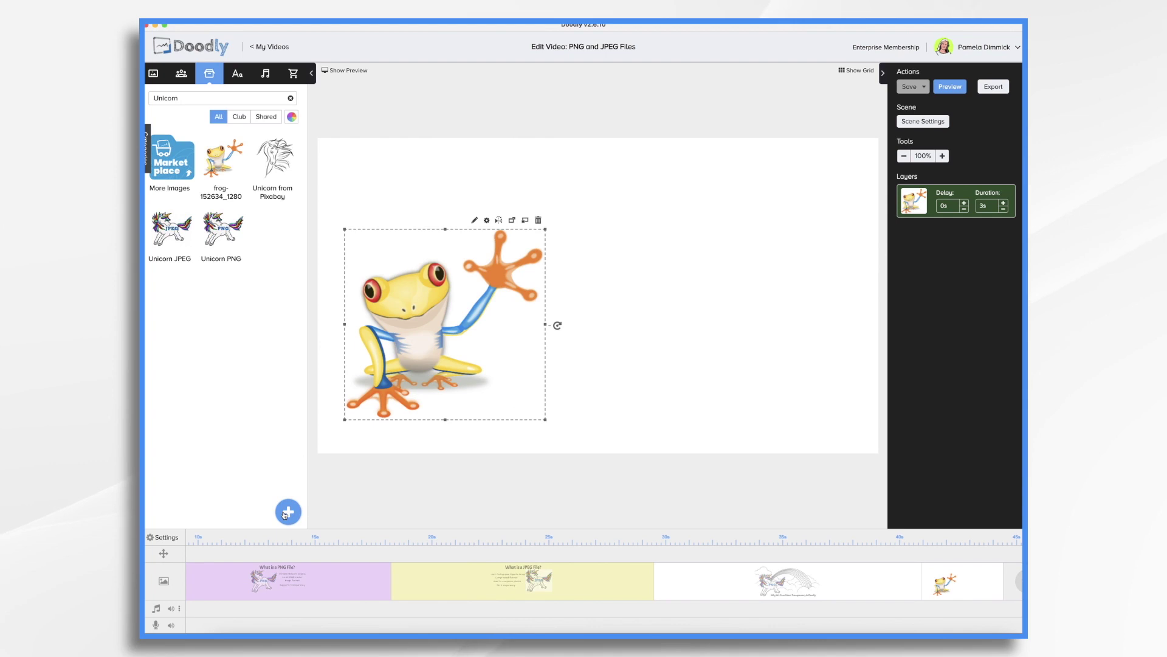
- Add frog-1848604_1920.jpg as a new prop beside the PNG frog
click(288, 513)
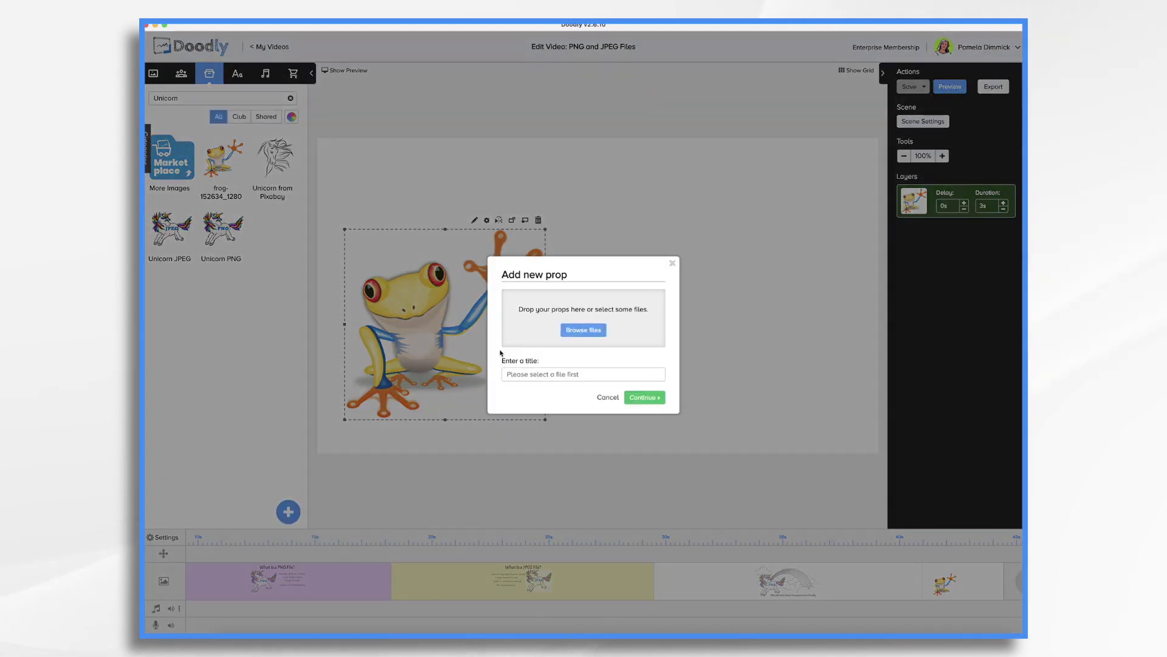
click(602, 329)
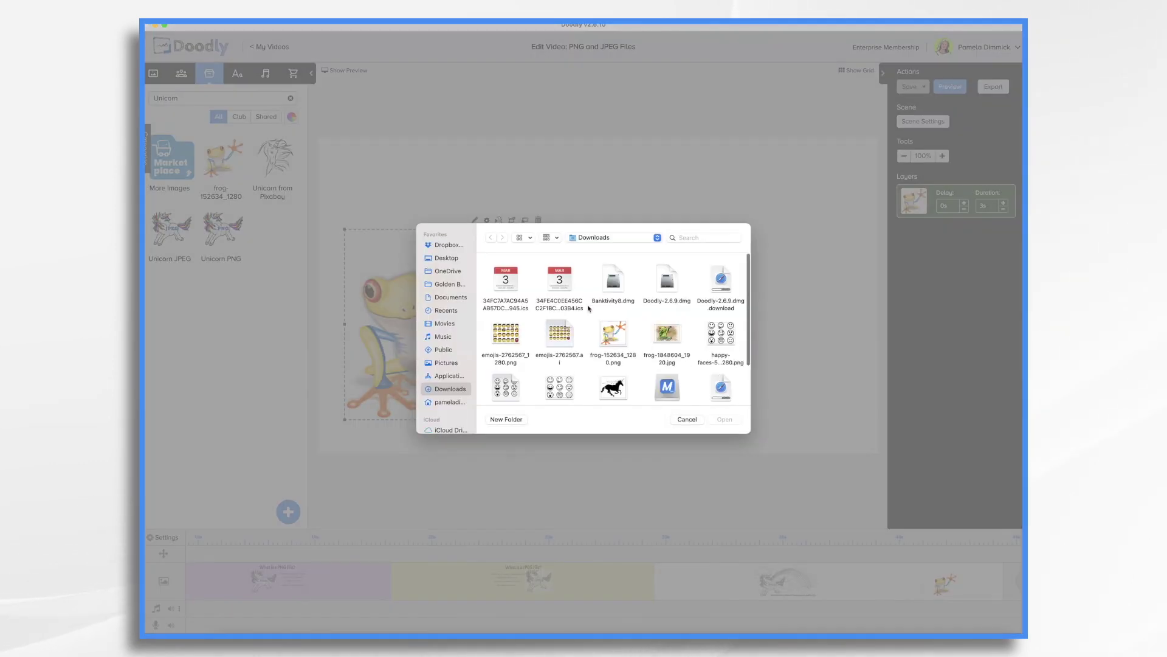
click(668, 337)
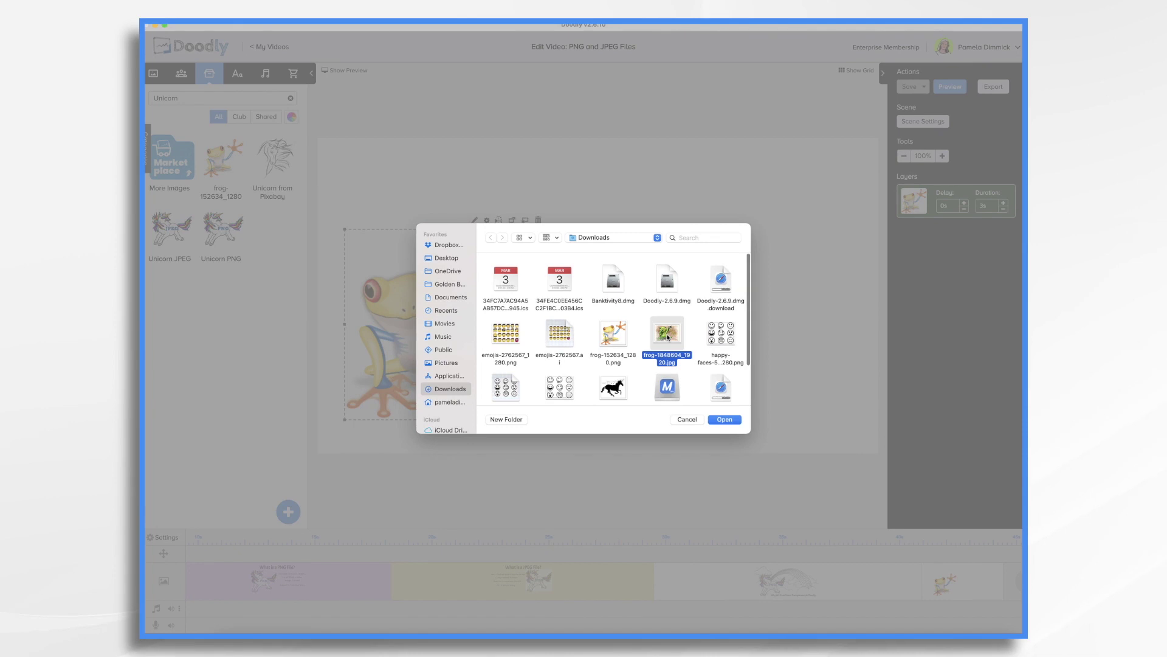
click(725, 420)
click(648, 418)
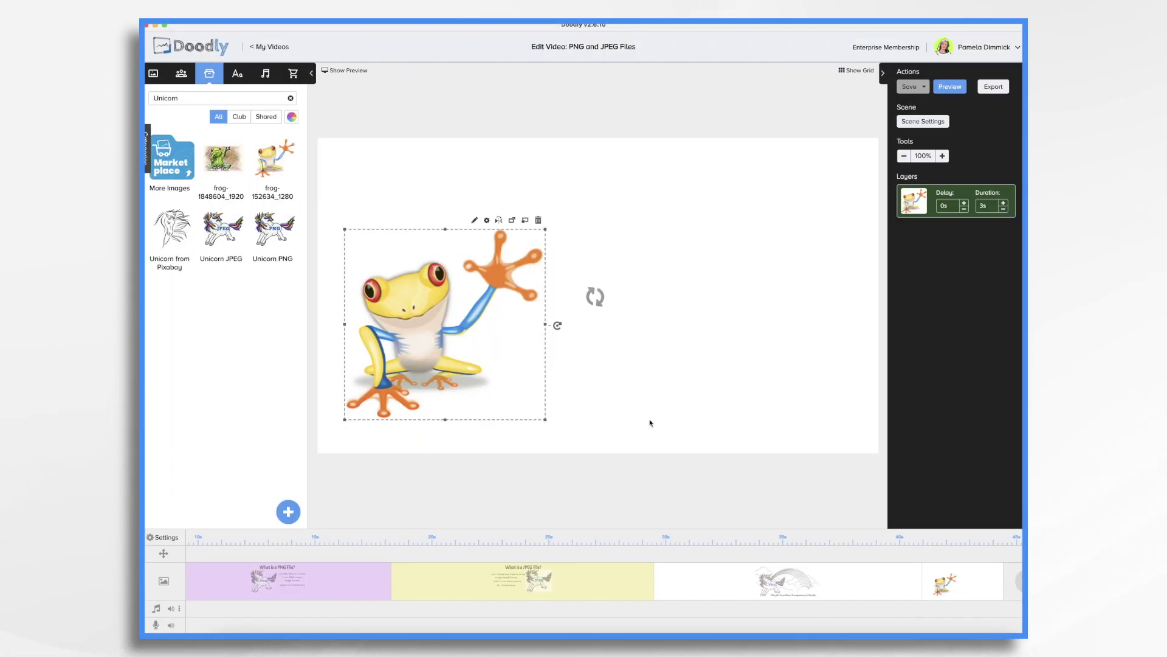